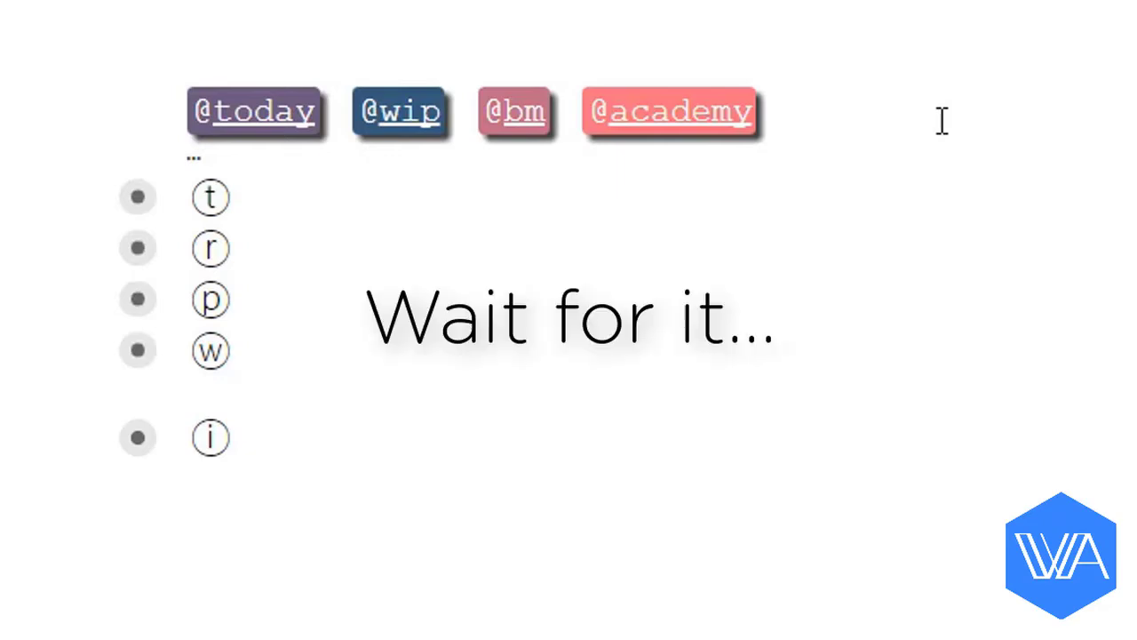
left_click(700, 124)
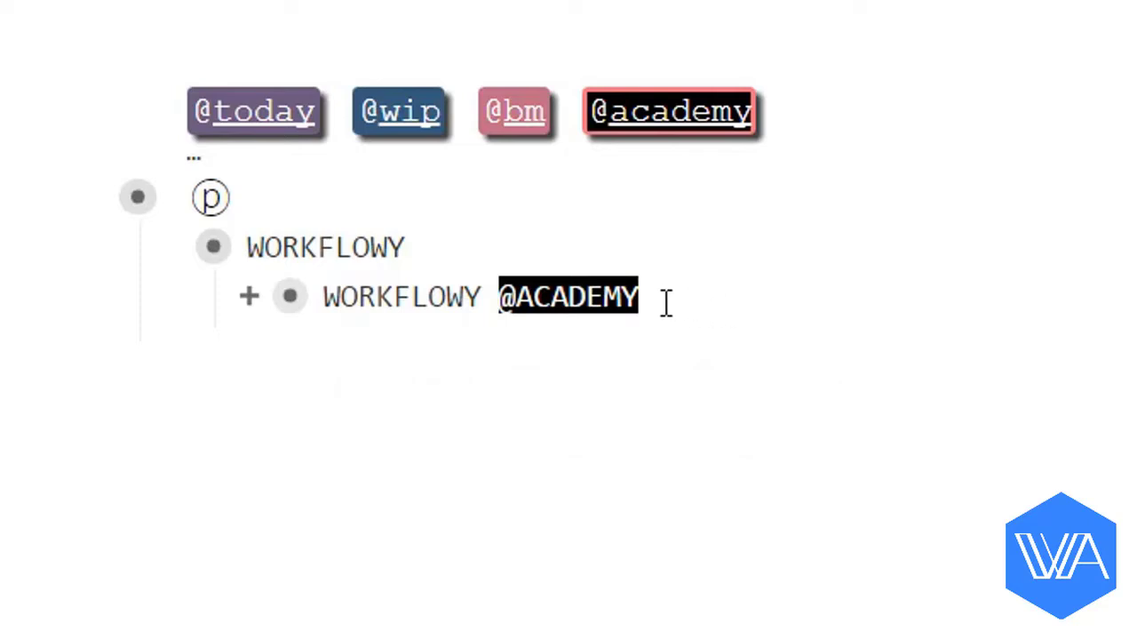
left_click(578, 290)
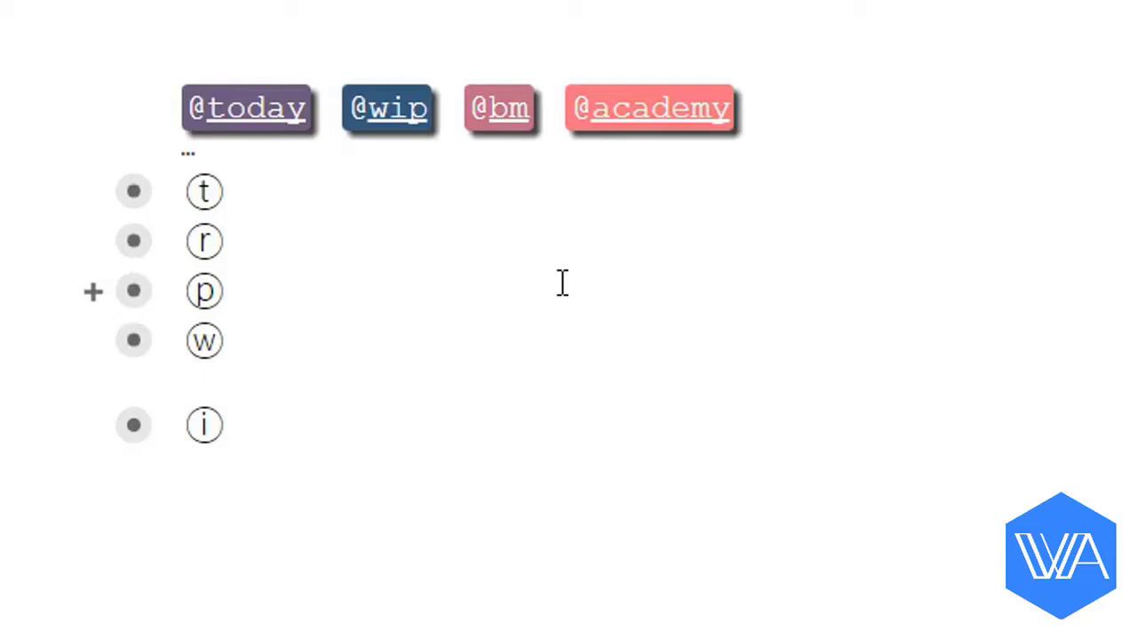
left_click(587, 96)
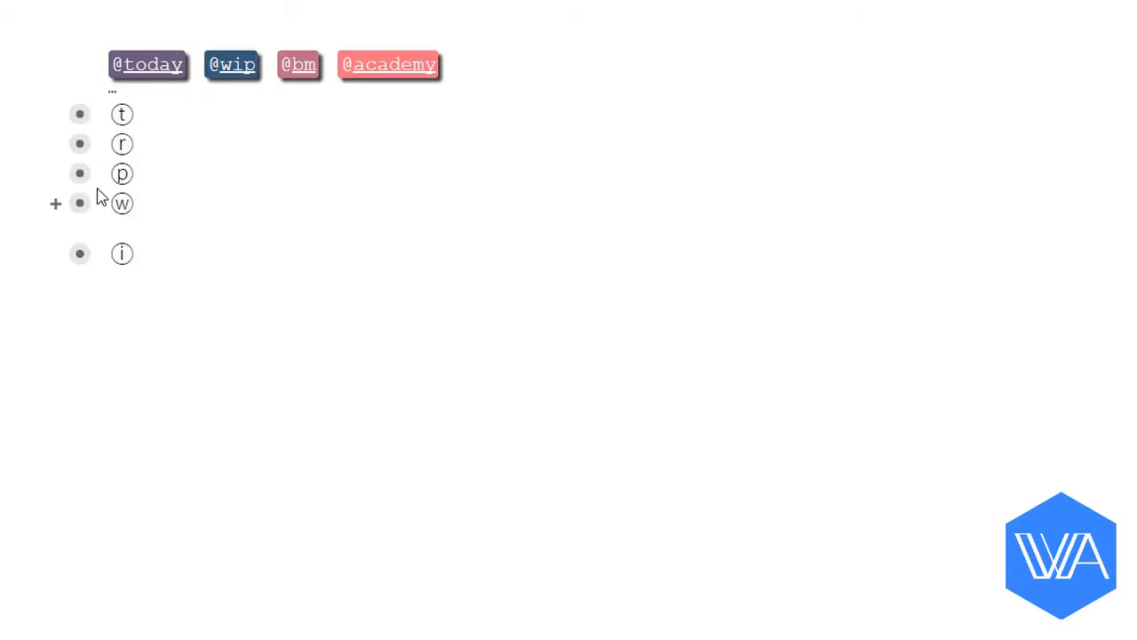
left_click(77, 175)
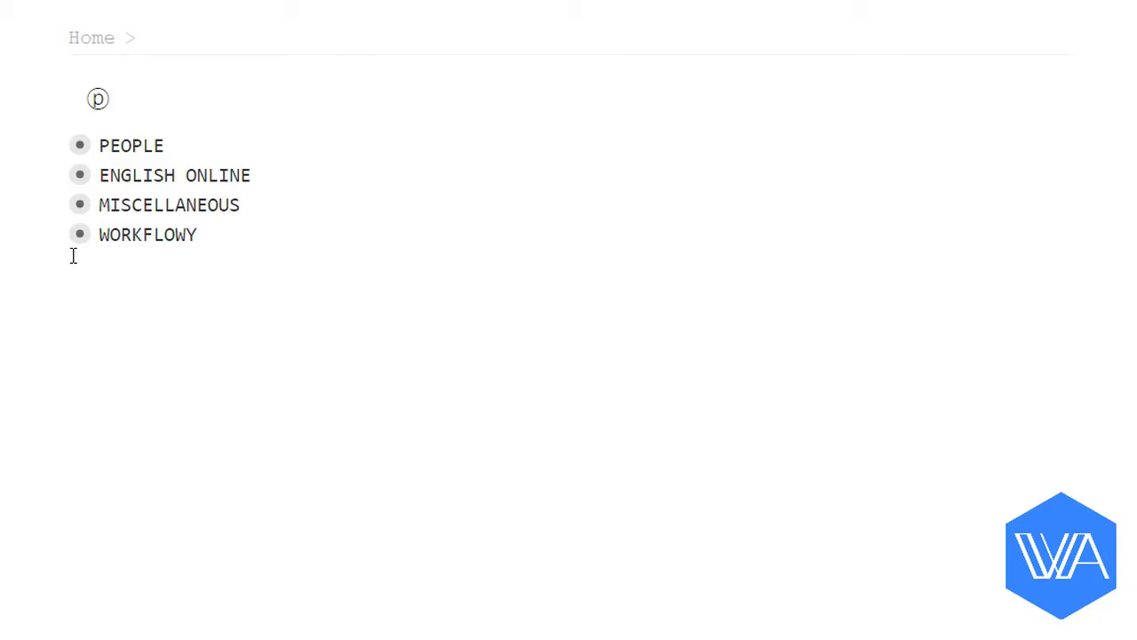
left_click(79, 234)
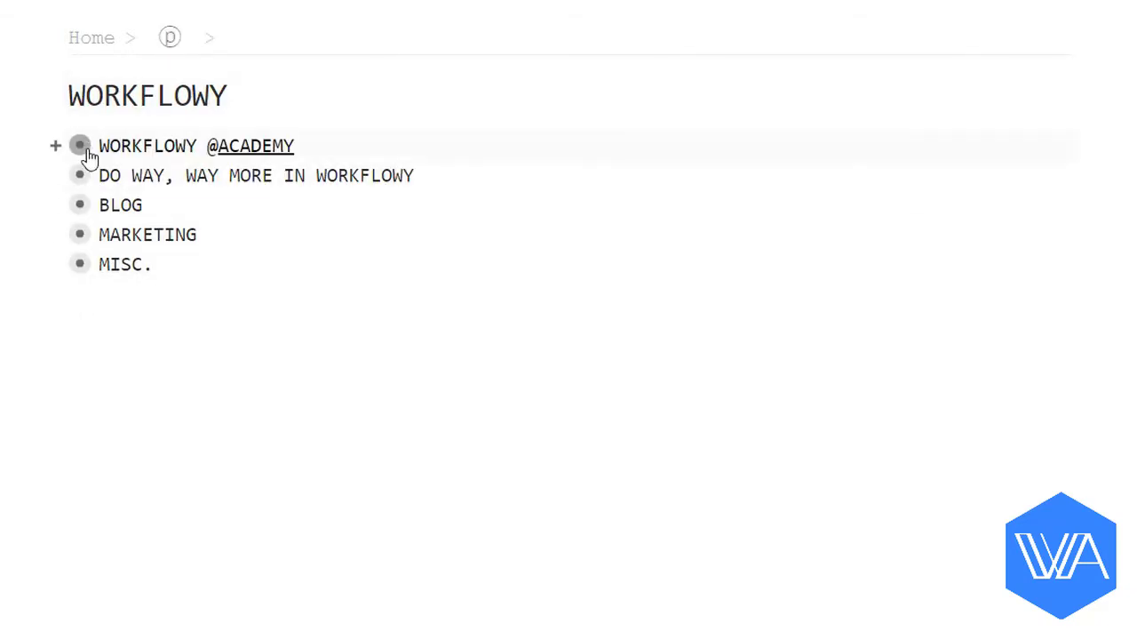
left_click(79, 145)
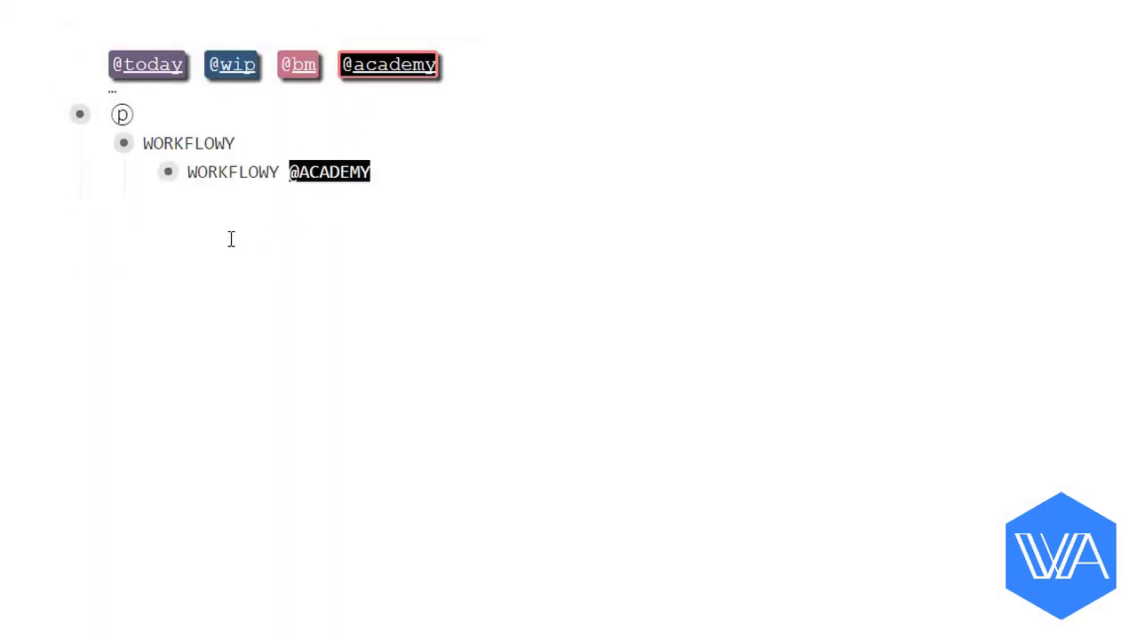
left_click(168, 170)
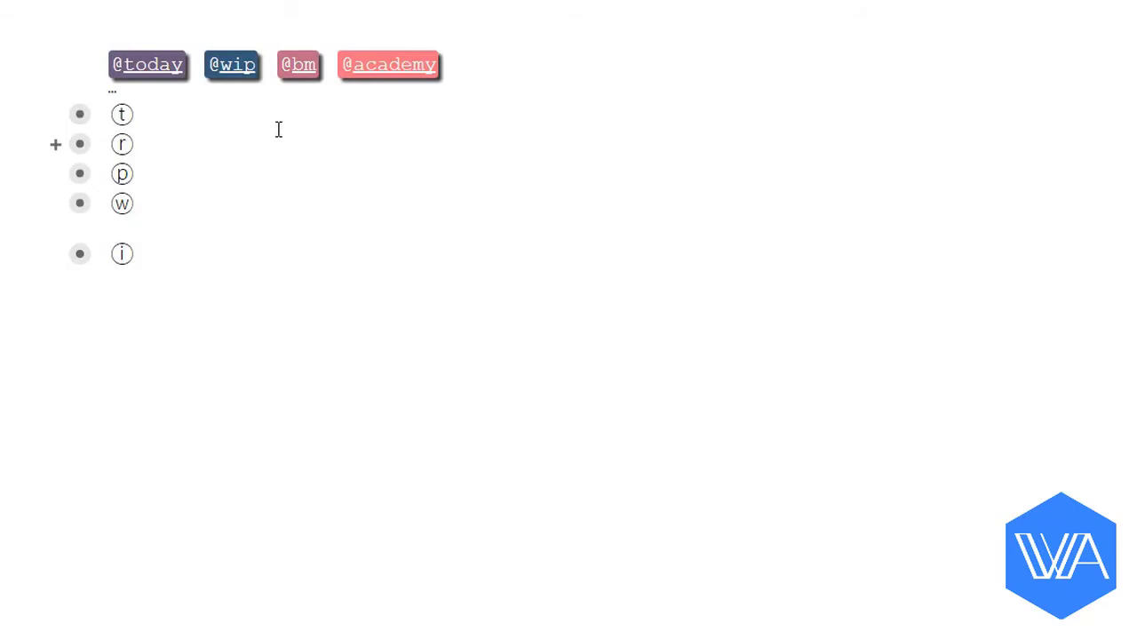
left_click(127, 90)
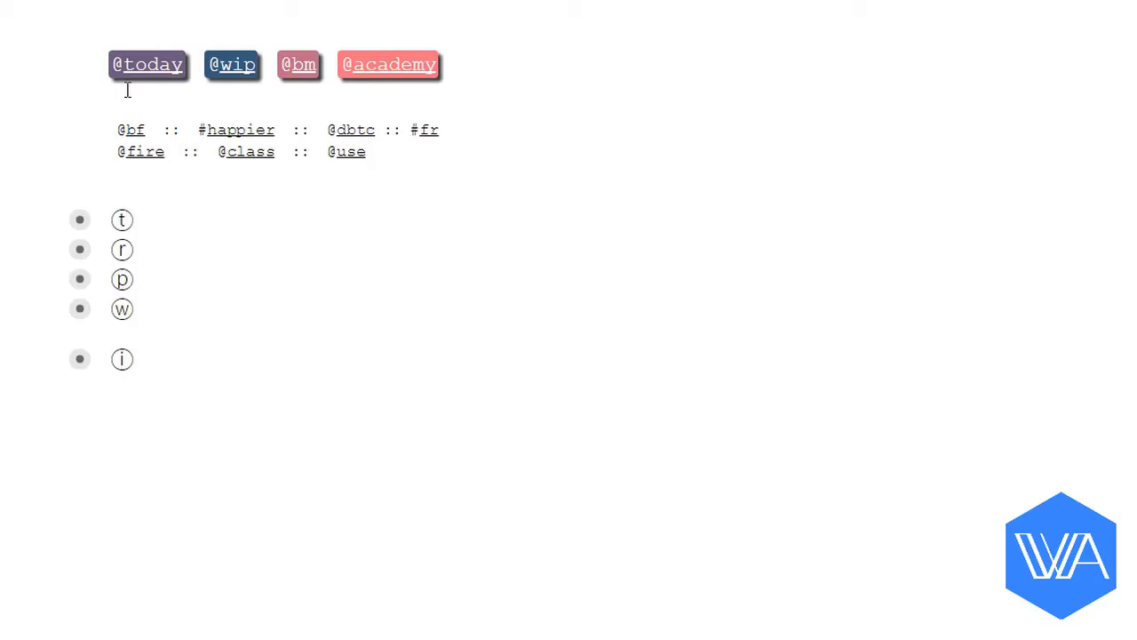
left_click(240, 152)
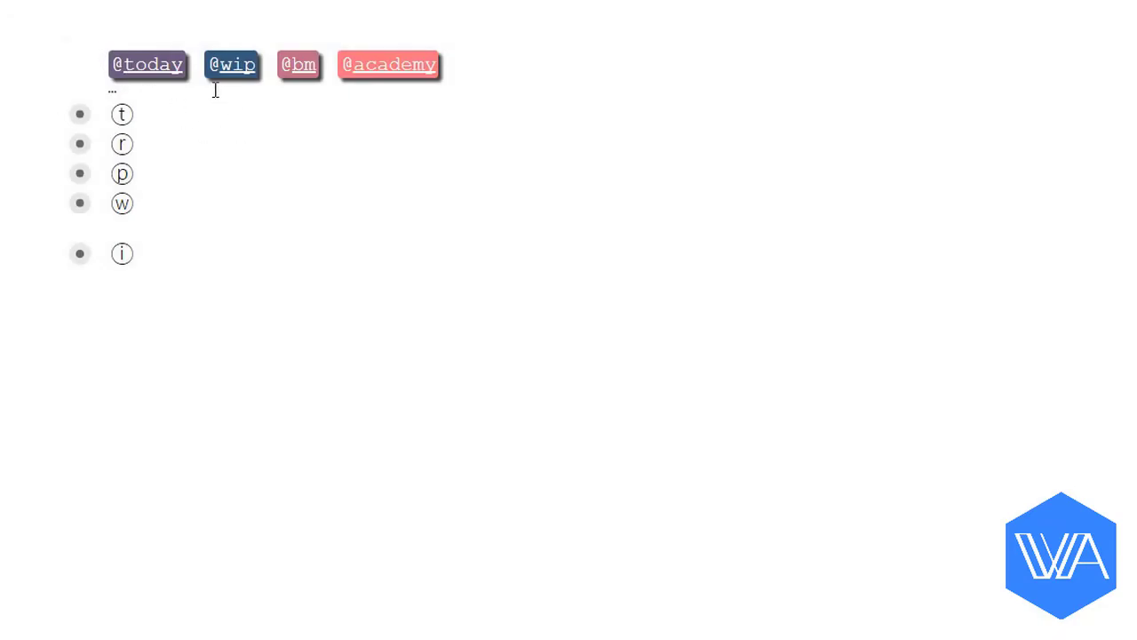
left_click(215, 90)
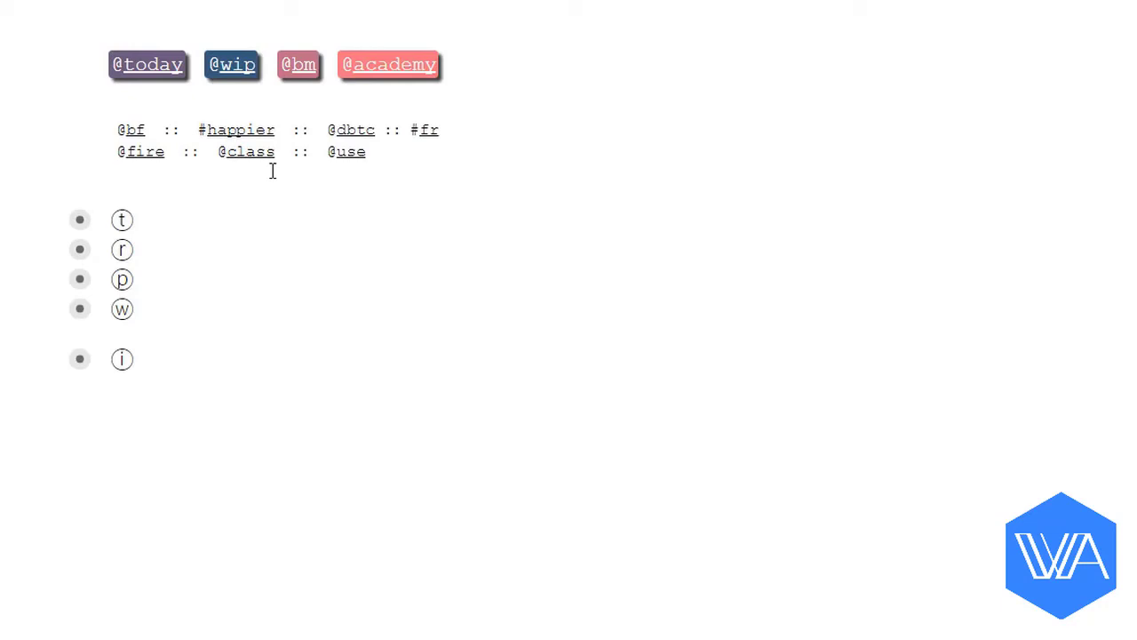
left_click(341, 156)
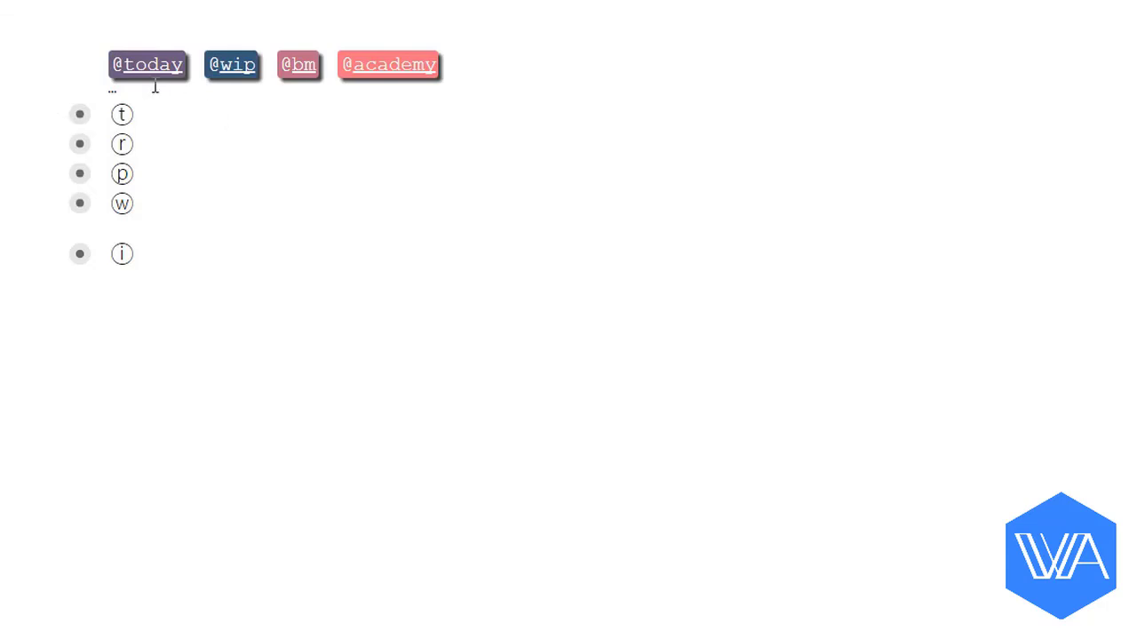
left_click(142, 69)
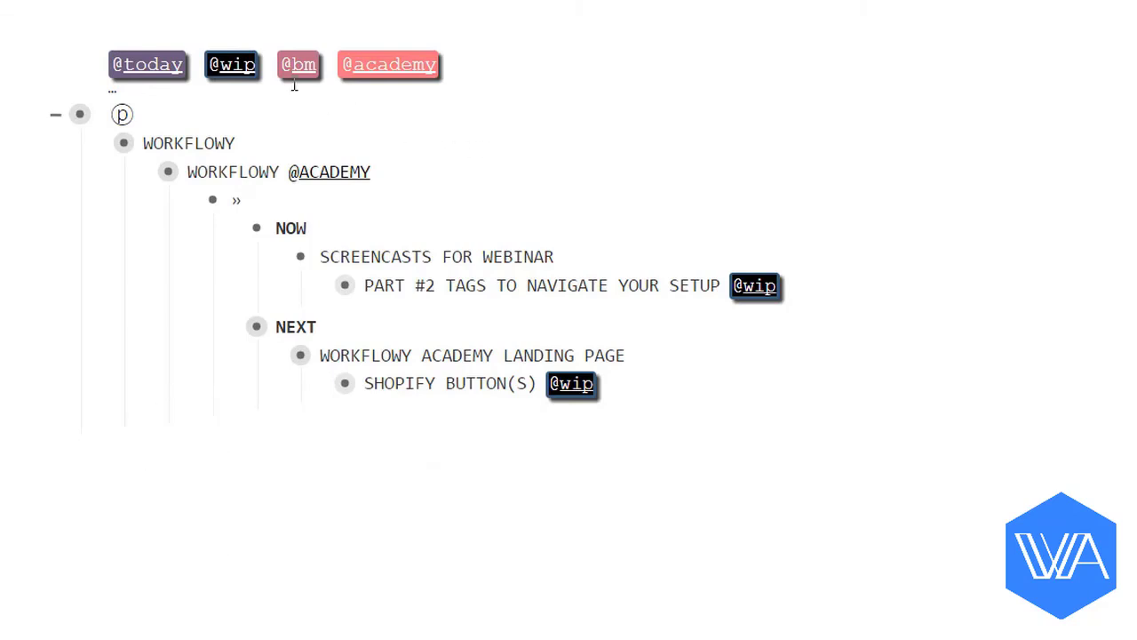
left_click(222, 71)
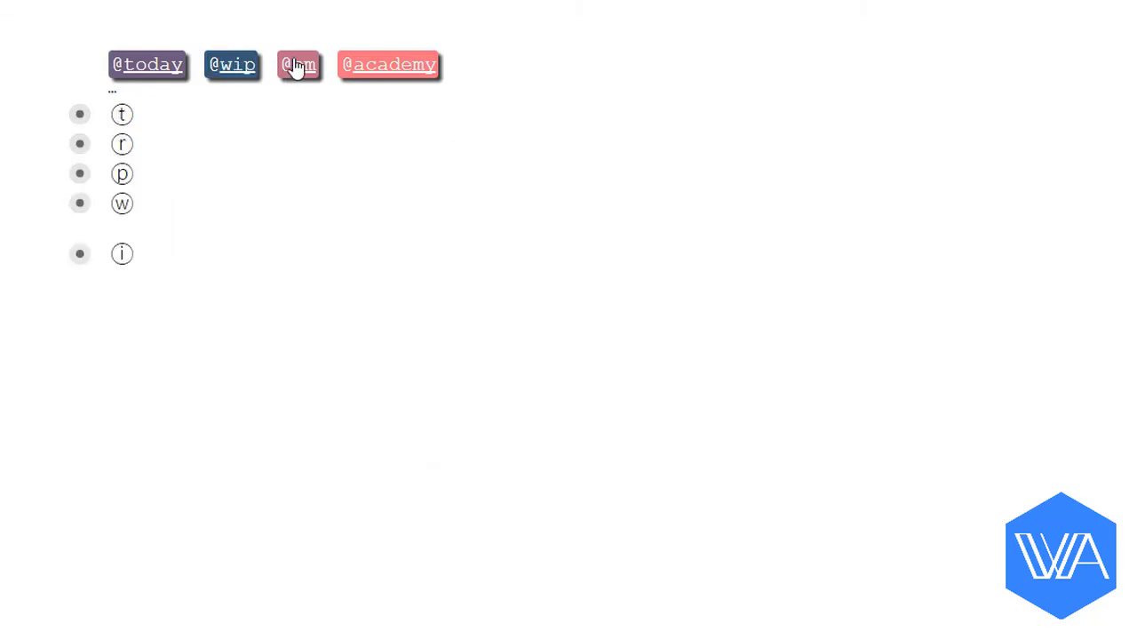